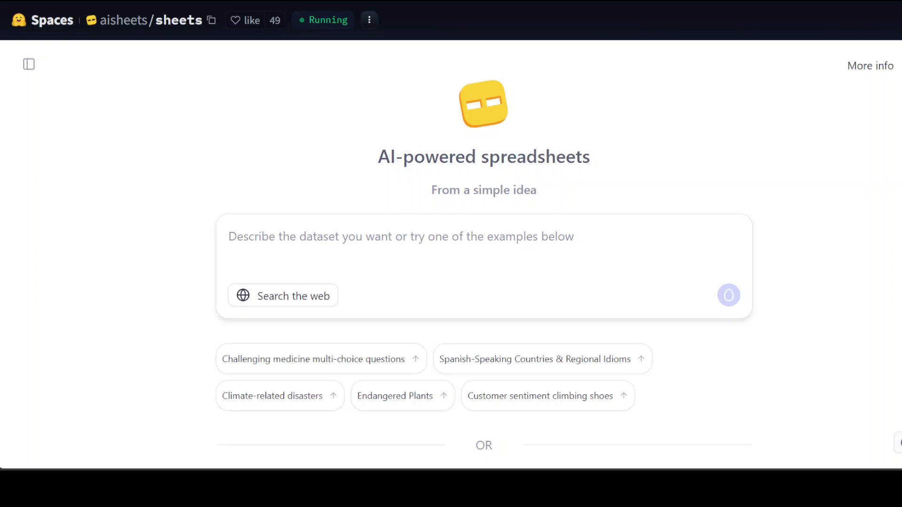
Scroll down the Sheets start page to the file drop area for finance -short.csv.
{"action": "scroll", "coordinate": [484, 249], "scroll_direction": "down", "scroll_amount": 2}
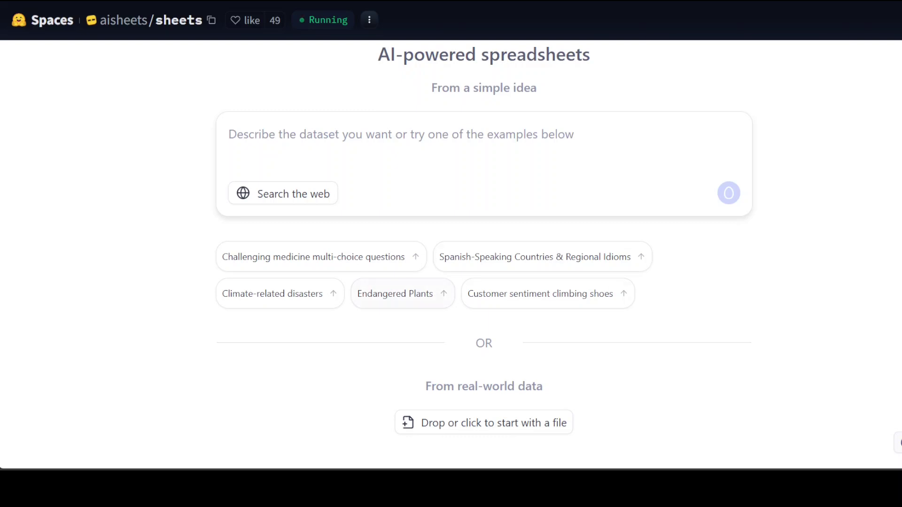
{"action": "scroll", "coordinate": [483, 253], "scroll_direction": "down", "scroll_amount": 2}
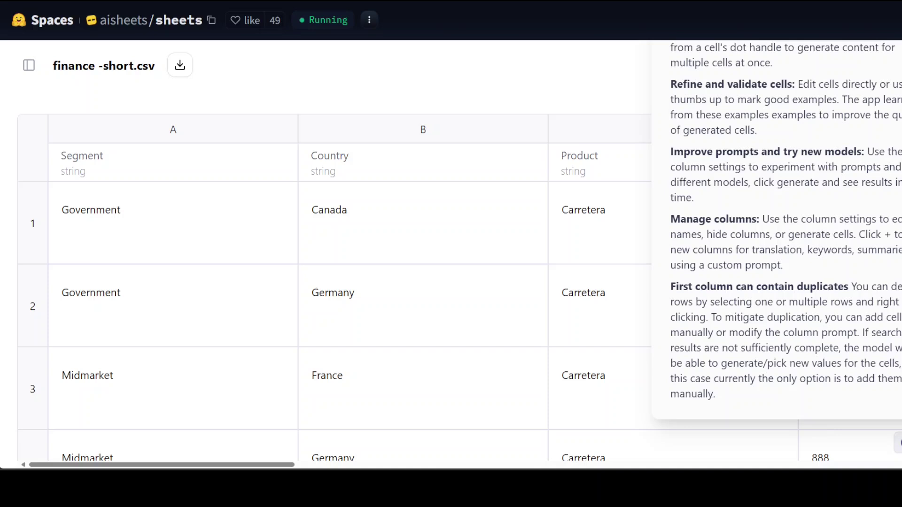
Scroll through the finance rows and across to the Profit, Date, Month Name and Year columns.
{"action": "scroll", "coordinate": [570, 288], "scroll_direction": "down", "scroll_amount": 5}
{"action": "scroll", "coordinate": [570, 288], "scroll_direction": "up", "scroll_amount": 5}
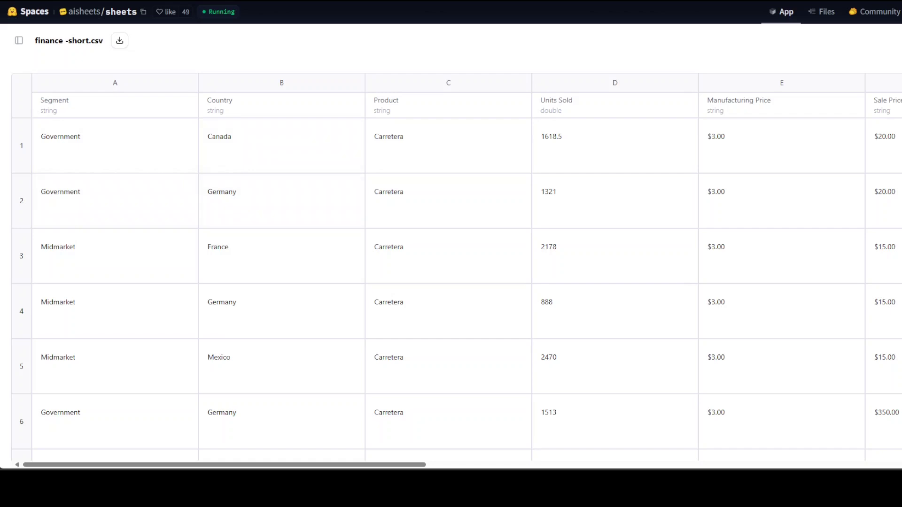
{"action": "left_click_drag", "start_coordinate": [421, 464], "coordinate": [901, 467]}
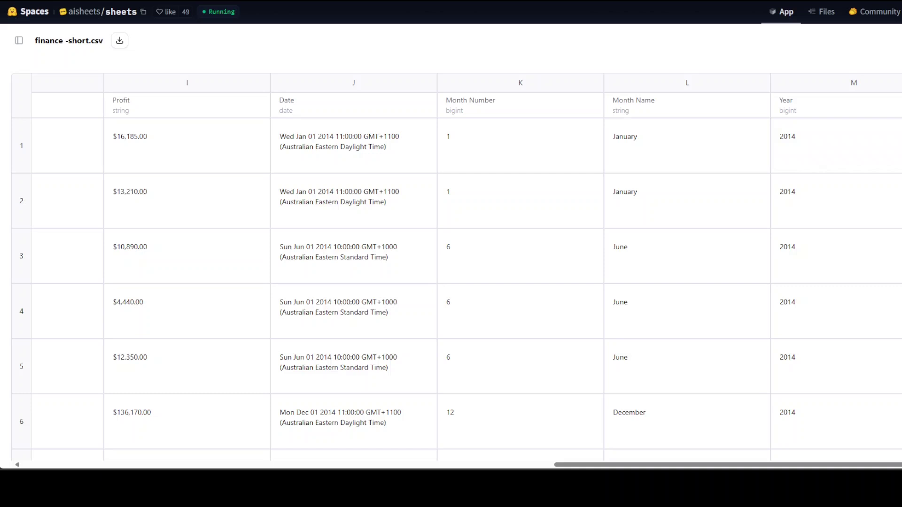
Zoom out and add a custom-prompt column with the instruction 'describe the Product'.
{"action": "key", "text": "ctrl+minus"}
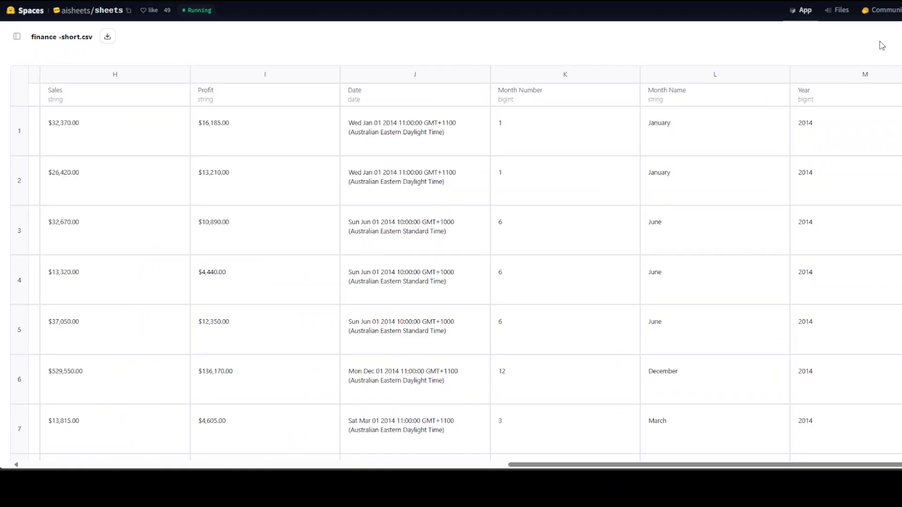
{"action": "key", "text": "ctrl+minus"}
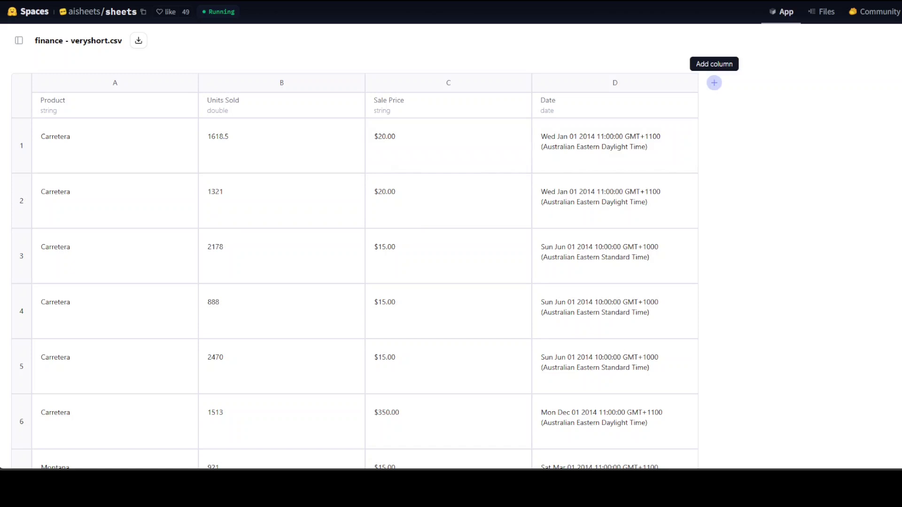
{"action": "left_click", "coordinate": [714, 83]}
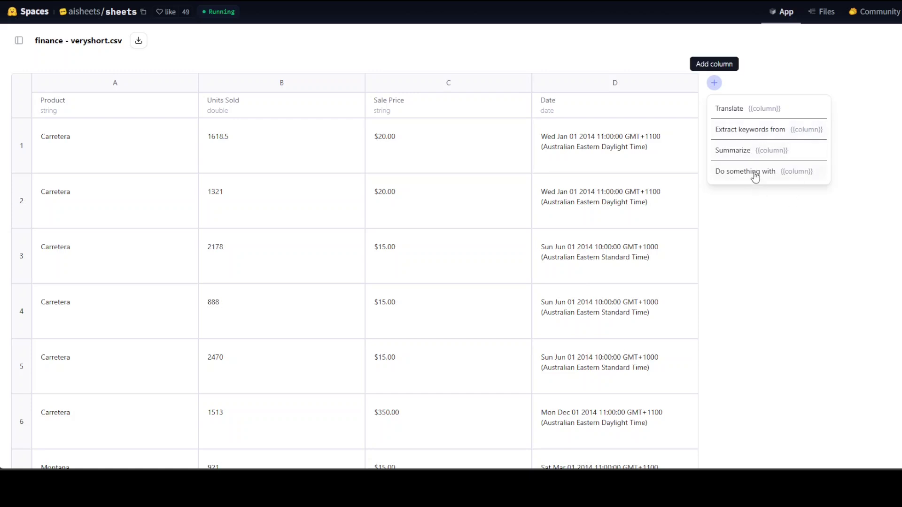
{"action": "left_click", "coordinate": [754, 173]}
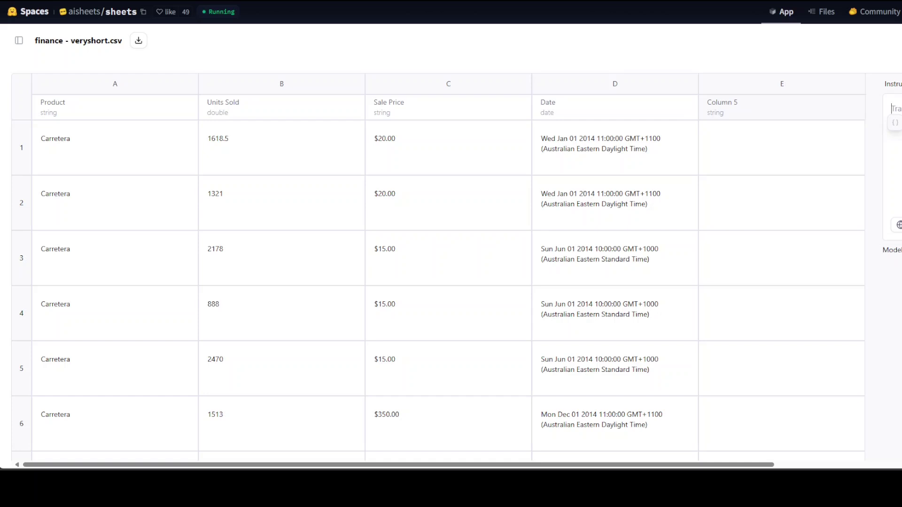
{"action": "key", "text": "ctrl+minus"}
{"action": "key", "text": "ctrl+minus"}
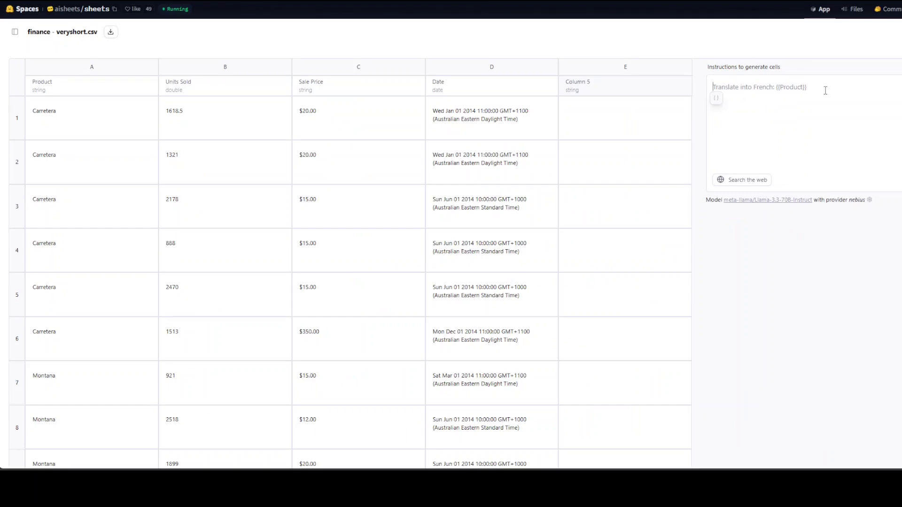
{"action": "type", "text": "descri"}
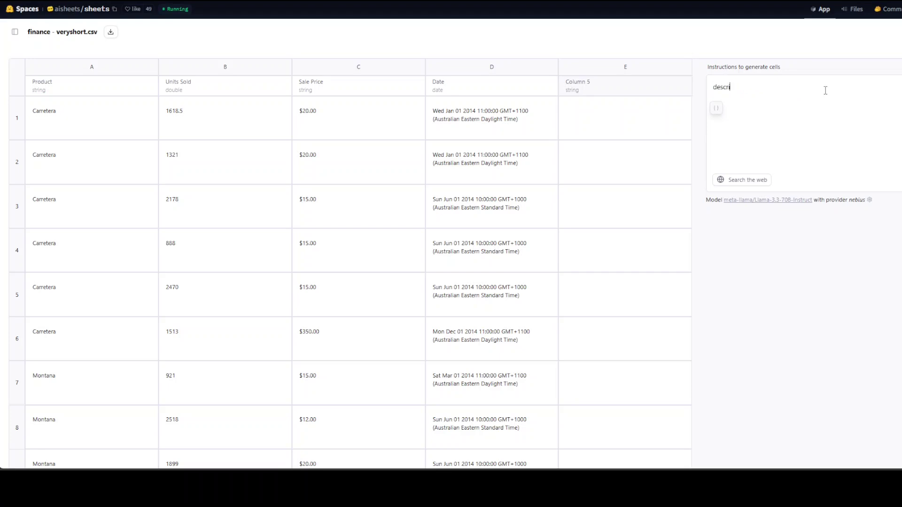
{"action": "type", "text": "be the Product"}
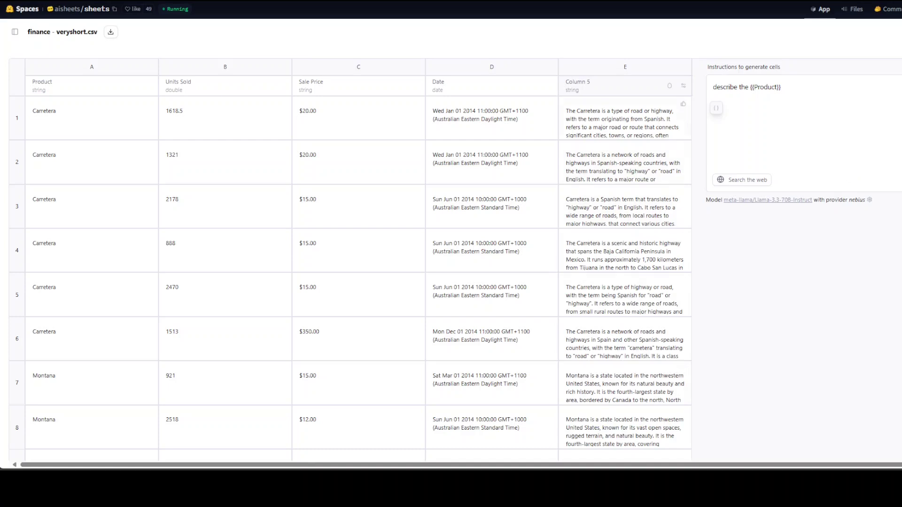
Turn on web search for the 'describe the {{Product}}' prompt and regenerate Column 5.
{"action": "scroll", "coordinate": [351, 279], "scroll_direction": "down", "scroll_amount": 10}
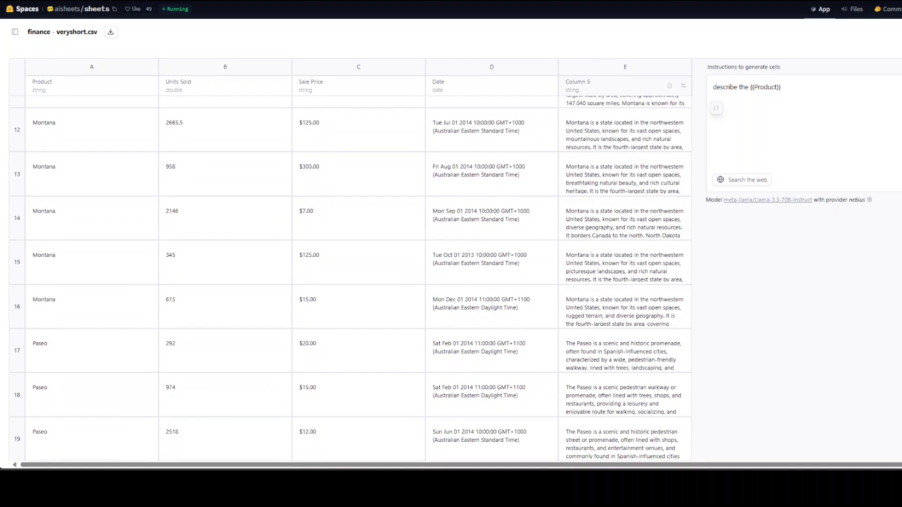
{"action": "scroll", "coordinate": [351, 279], "scroll_direction": "up", "scroll_amount": 10}
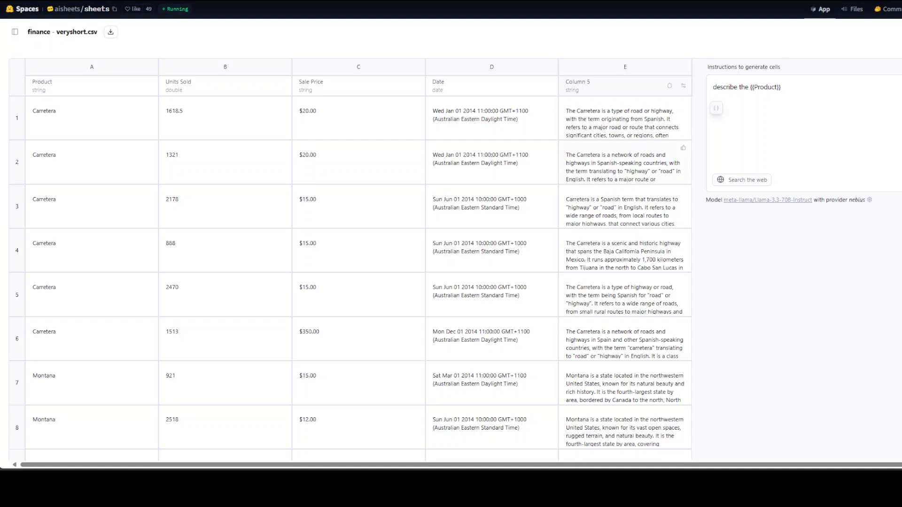
{"action": "left_click", "coordinate": [633, 162]}
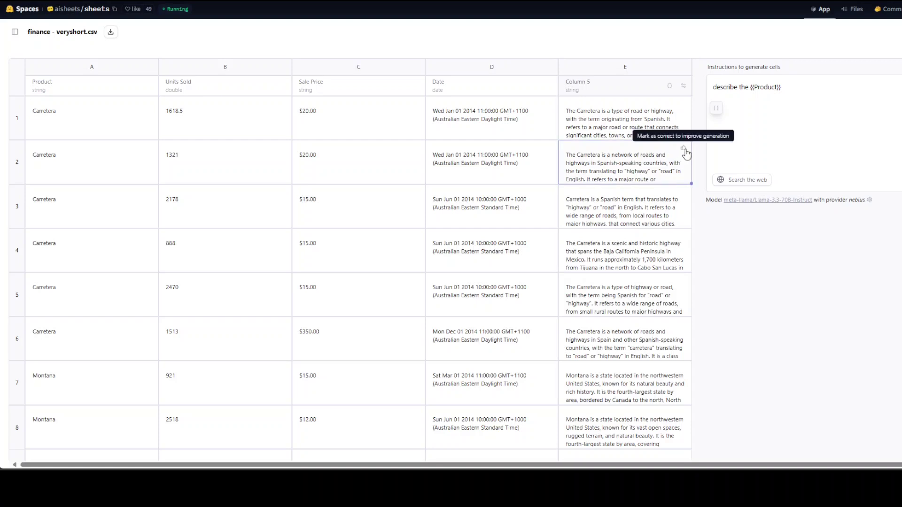
{"action": "left_click", "coordinate": [746, 179]}
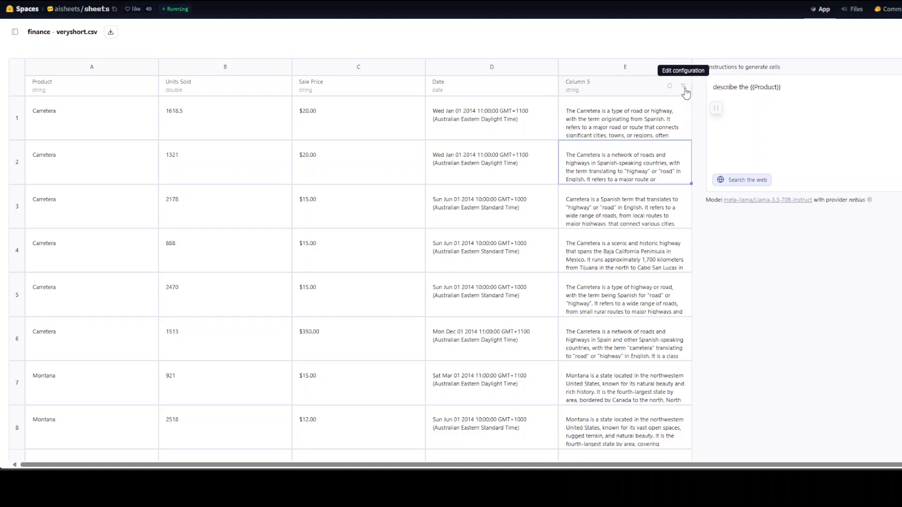
{"action": "left_click", "coordinate": [648, 115]}
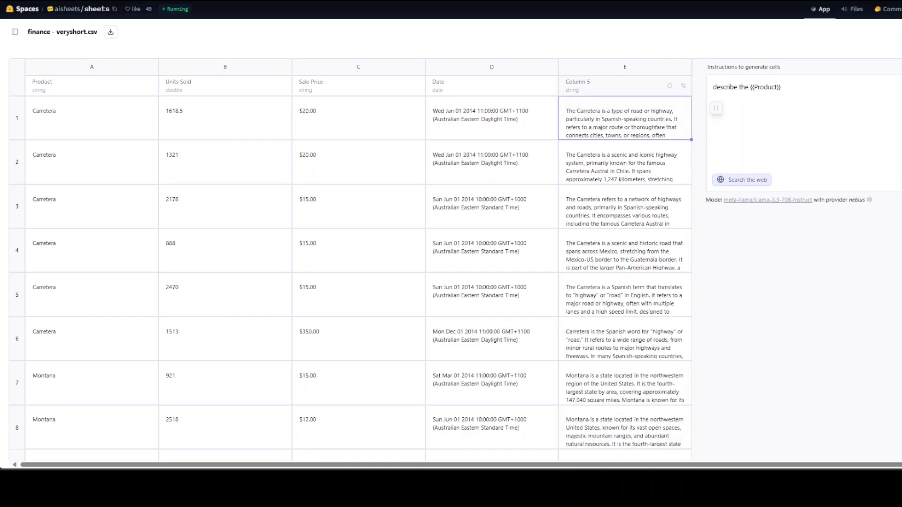
{"action": "key", "text": "Escape"}
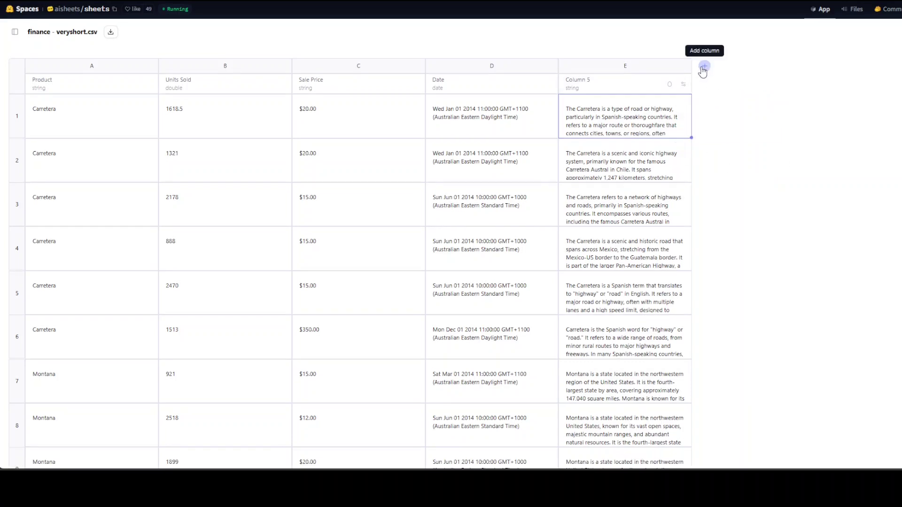
Add a Translate column (Column 6) converting each Product from English to French.
{"action": "left_click", "coordinate": [705, 66]}
{"action": "left_click", "coordinate": [714, 86]}
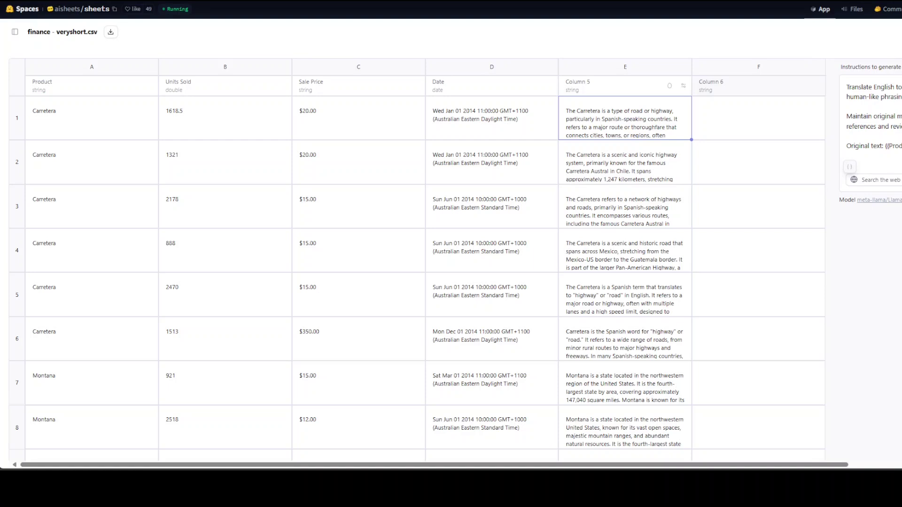
{"action": "scroll", "coordinate": [836, 465], "scroll_direction": "right", "scroll_amount": 3}
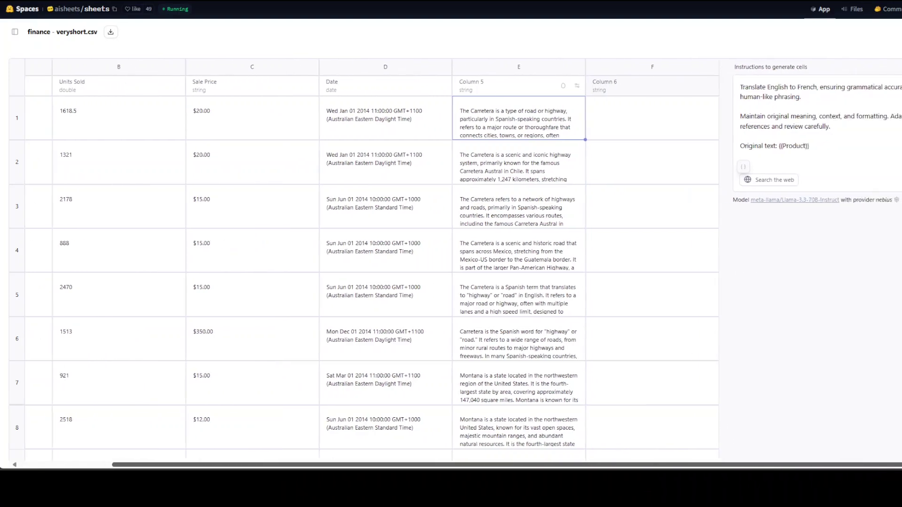
{"action": "scroll", "coordinate": [899, 314], "scroll_direction": "right", "scroll_amount": 1}
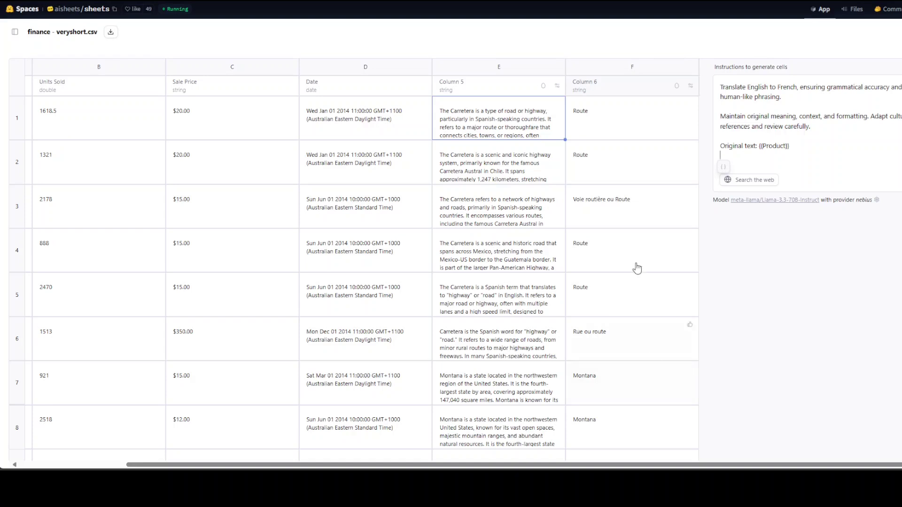
Rename Column 5 to 'Description'.
{"action": "left_click", "coordinate": [461, 87]}
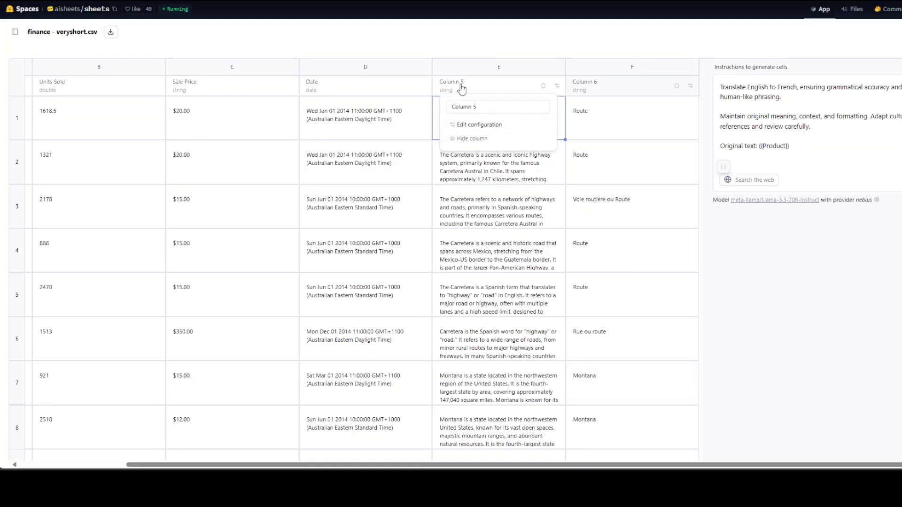
{"action": "left_click_drag", "start_coordinate": [491, 106], "coordinate": [416, 104]}
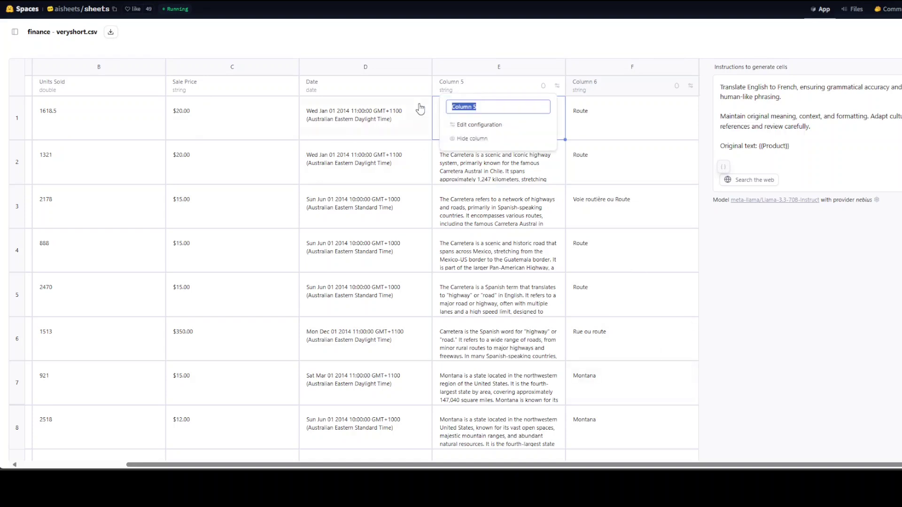
{"action": "type", "text": "Description"}
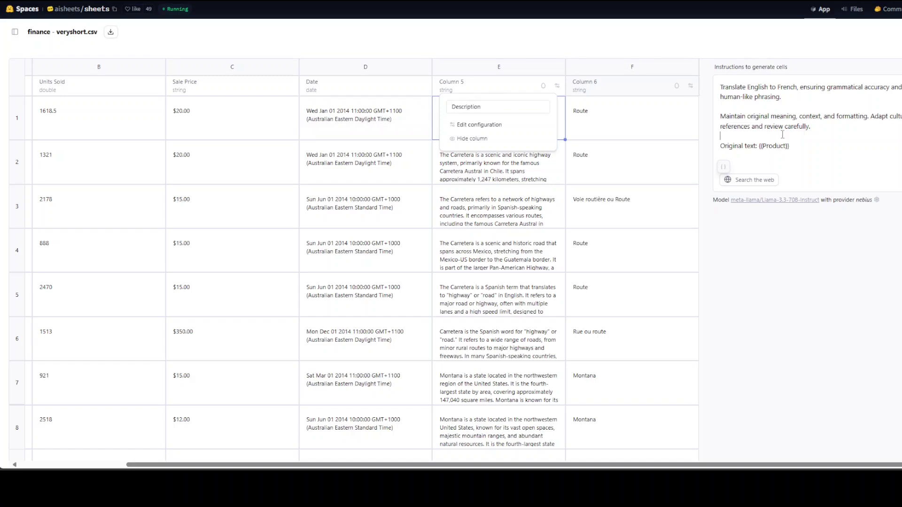
{"action": "left_click", "coordinate": [760, 146]}
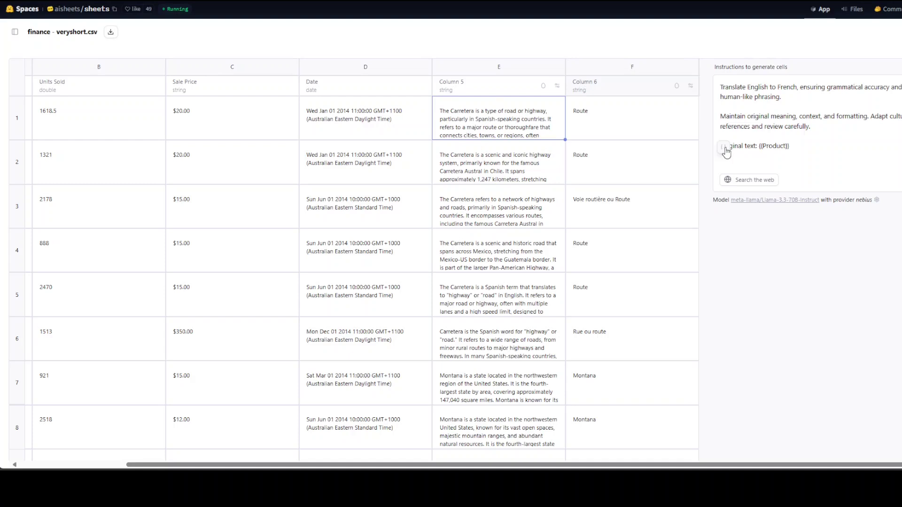
Swap {{Product}} for {{Column 5}} in the translation prompt and close the panel.
{"action": "left_click", "coordinate": [724, 147]}
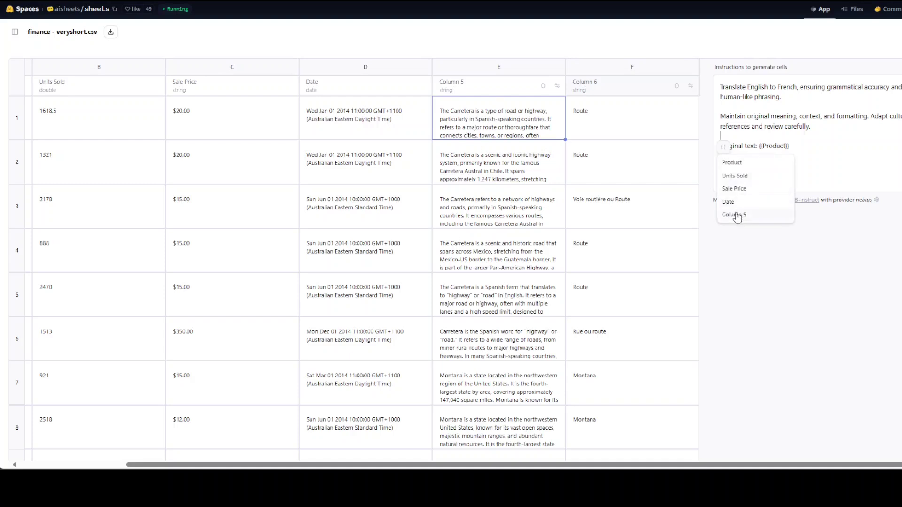
{"action": "left_click", "coordinate": [735, 215]}
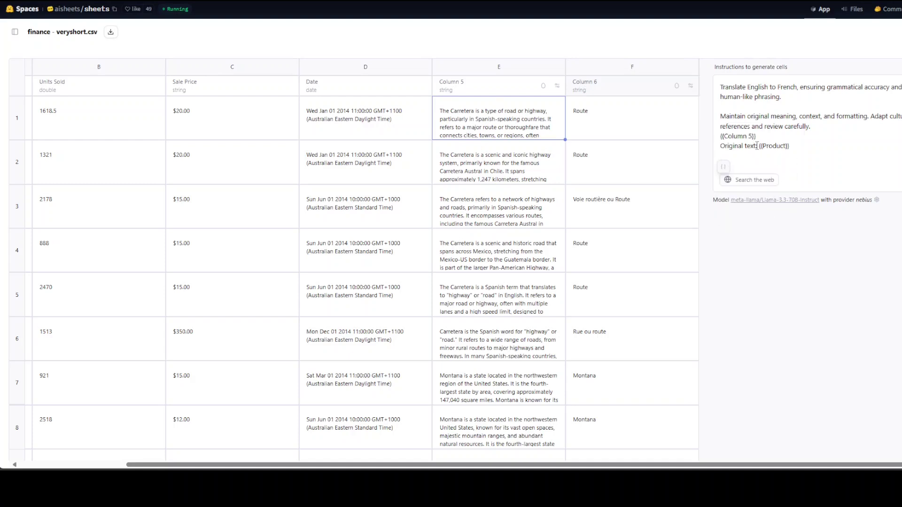
{"action": "left_click_drag", "start_coordinate": [794, 146], "coordinate": [719, 147]}
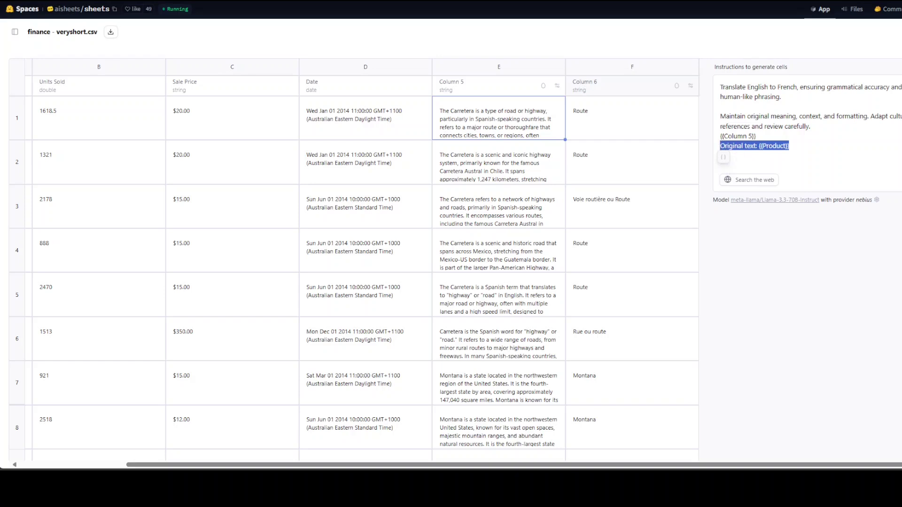
{"action": "left_click", "coordinate": [720, 135]}
{"action": "key", "text": "shift+End"}
{"action": "key", "text": "ctrl+c"}
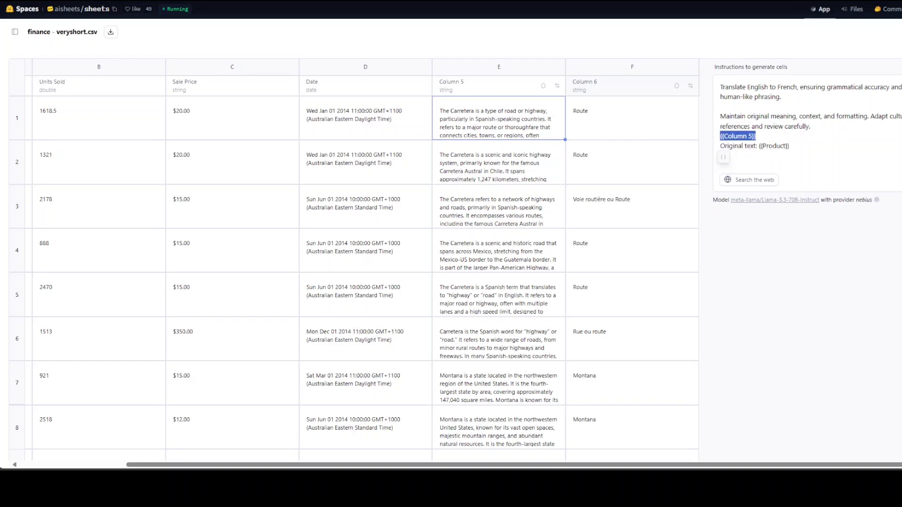
{"action": "key", "text": "BackSpace"}
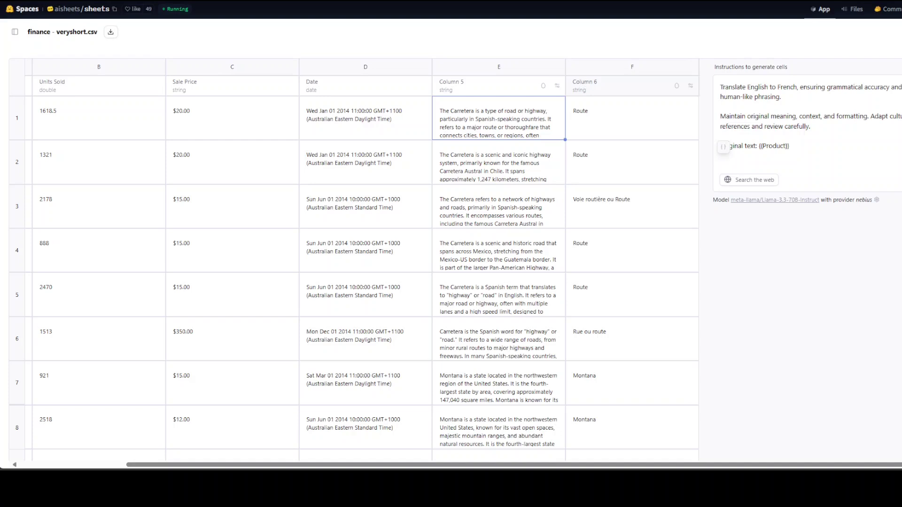
{"action": "key", "text": "shift+End"}
{"action": "key", "text": "ctrl+v"}
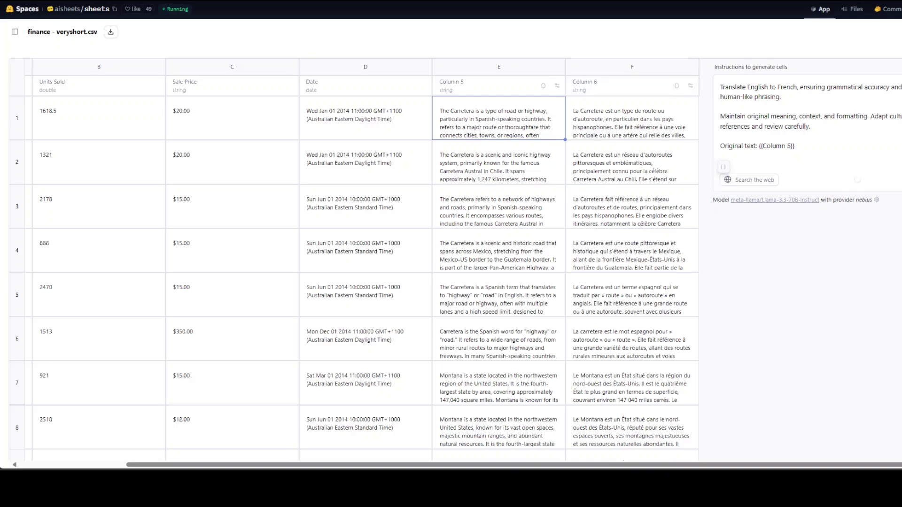
{"action": "key", "text": "Escape"}
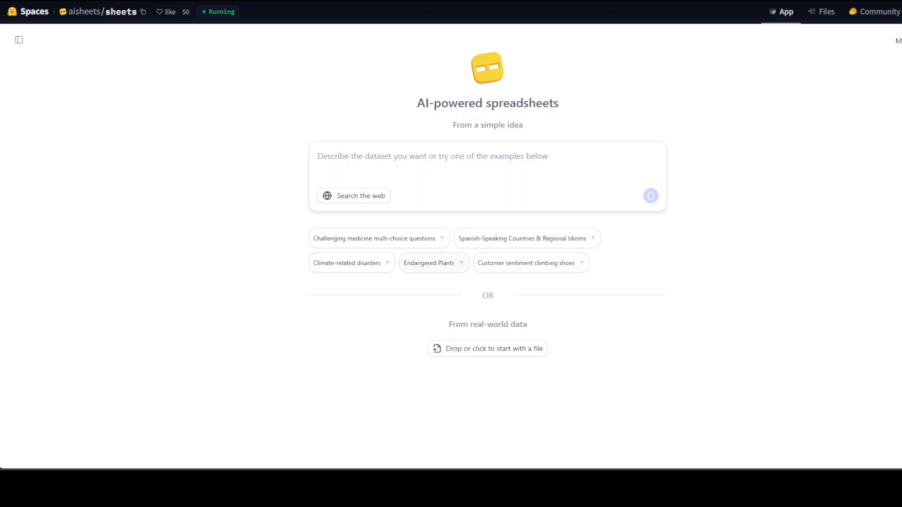
Zoom in slightly and paste the disastrous dating attempts prompt into the dataset description box.
{"action": "left_click", "coordinate": [427, 159]}
{"action": "key", "text": "ctrl+plus"}
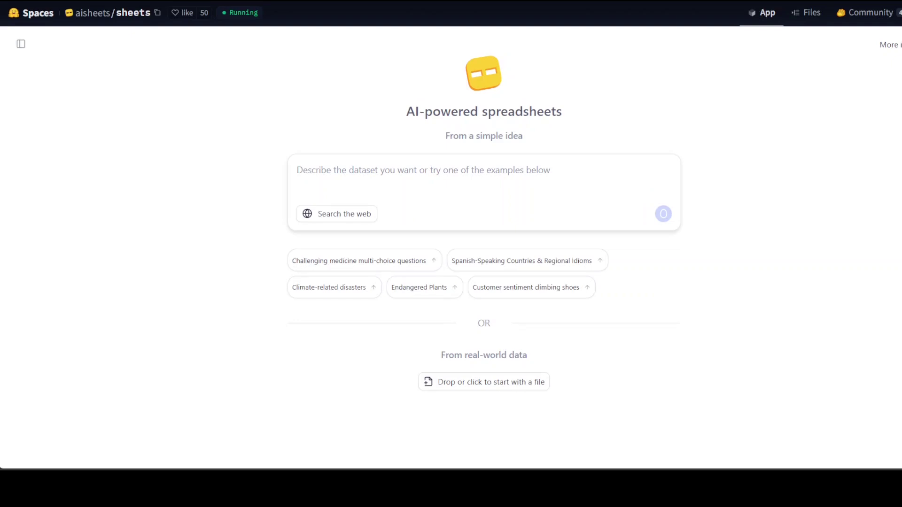
{"action": "type", "text": "Generate a spreadsheet with 3 columns tracking my disastrous online dating attempts: Column 1 should be 'Date Activity', Column 2 should be 'What Went Wrong', and Column 3 should be 'Damage Cost'. Include at least 8 rows of increasingly ridiculous dating mishaps, from spilling wine on myself to accidentally calling them by my ex's name to showing up at the wrong restaurant in a different city."}
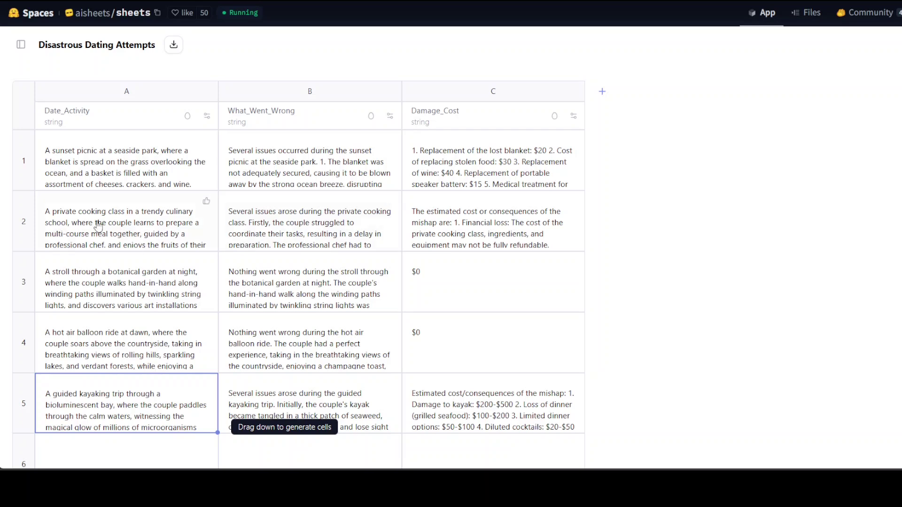
Extend Date_Activity from row 5 through row 7, adding a vintage carousel ride and art studio session.
{"action": "scroll", "coordinate": [162, 293], "scroll_direction": "down", "scroll_amount": 10}
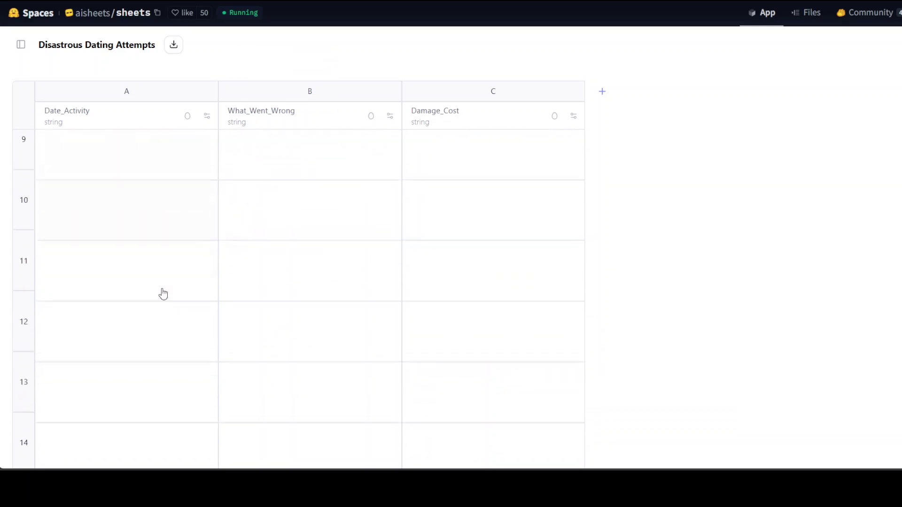
{"action": "scroll", "coordinate": [162, 293], "scroll_direction": "down", "scroll_amount": 5}
{"action": "scroll", "coordinate": [167, 301], "scroll_direction": "up", "scroll_amount": 15}
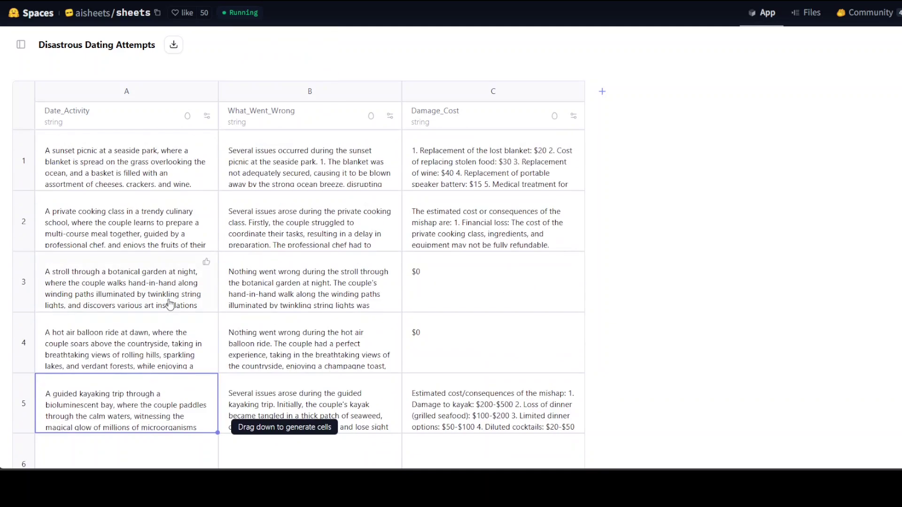
{"action": "scroll", "coordinate": [170, 305], "scroll_direction": "down", "scroll_amount": 5}
{"action": "left_click", "coordinate": [495, 157]}
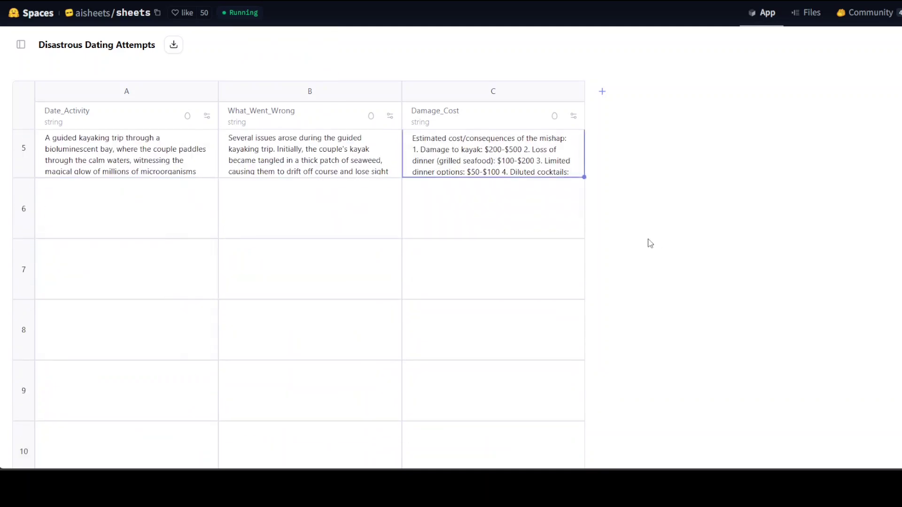
{"action": "scroll", "coordinate": [632, 276], "scroll_direction": "down", "scroll_amount": 2}
{"action": "scroll", "coordinate": [157, 228], "scroll_direction": "up", "scroll_amount": 3}
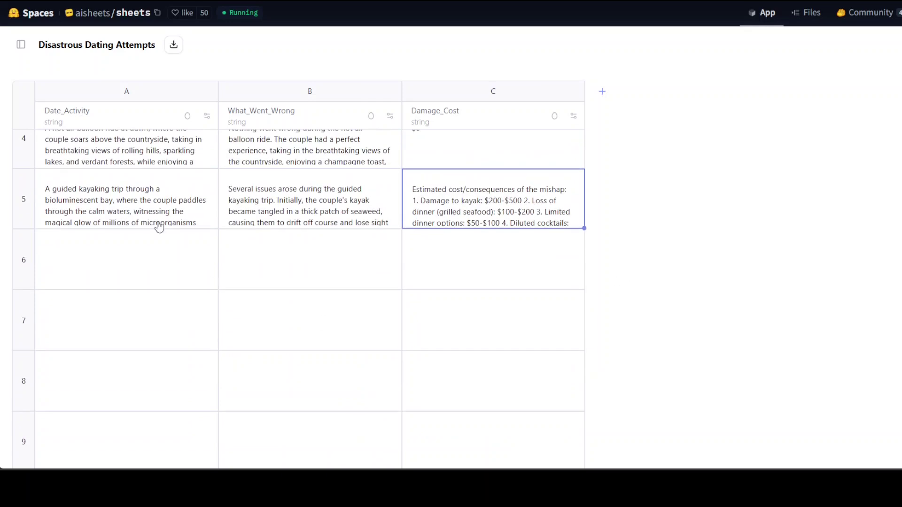
{"action": "left_click", "coordinate": [84, 206]}
{"action": "left_click_drag", "start_coordinate": [217, 229], "coordinate": [207, 340]}
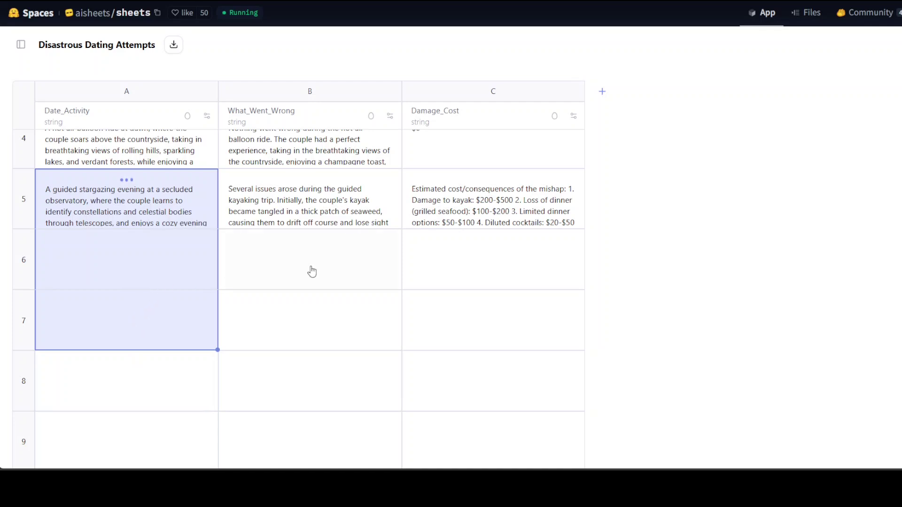
{"action": "scroll", "coordinate": [428, 311], "scroll_direction": "down", "scroll_amount": 1}
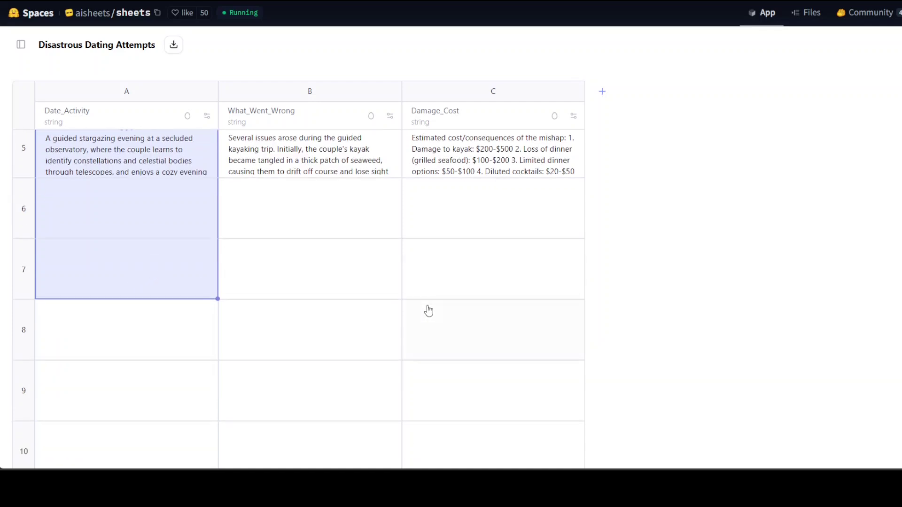
{"action": "scroll", "coordinate": [425, 309], "scroll_direction": "up", "scroll_amount": 1}
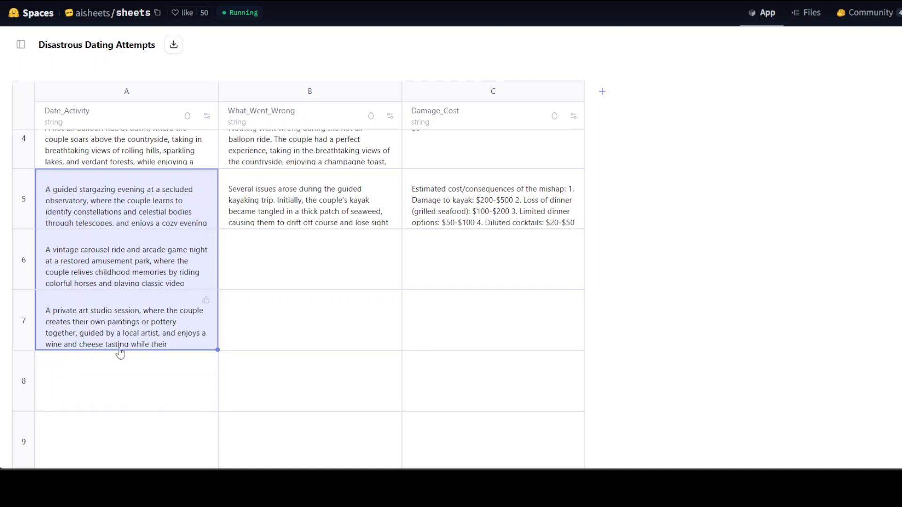
{"action": "scroll", "coordinate": [301, 338], "scroll_direction": "down", "scroll_amount": 3}
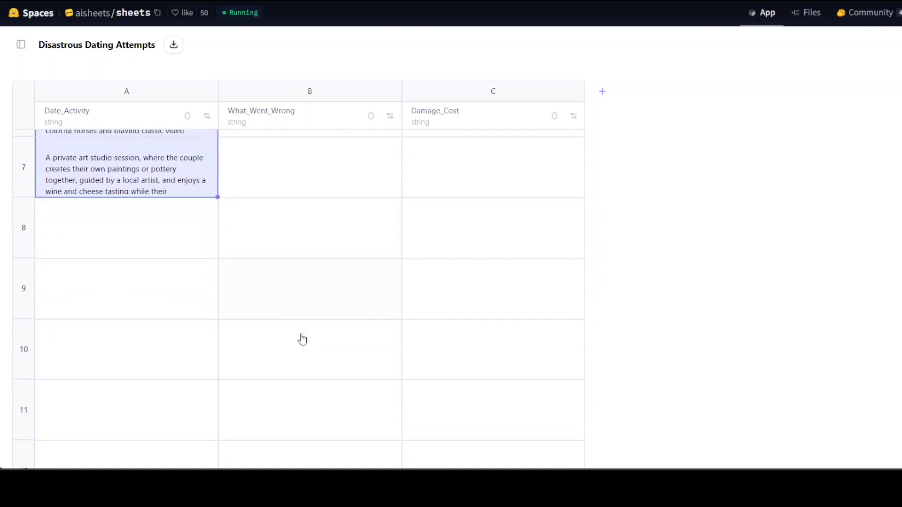
{"action": "scroll", "coordinate": [298, 334], "scroll_direction": "up", "scroll_amount": 3}
Extend What_Went_Wrong and Damage_Cost from row 5 down through row 7.
{"action": "left_click", "coordinate": [269, 320]}
{"action": "left_click", "coordinate": [306, 254]}
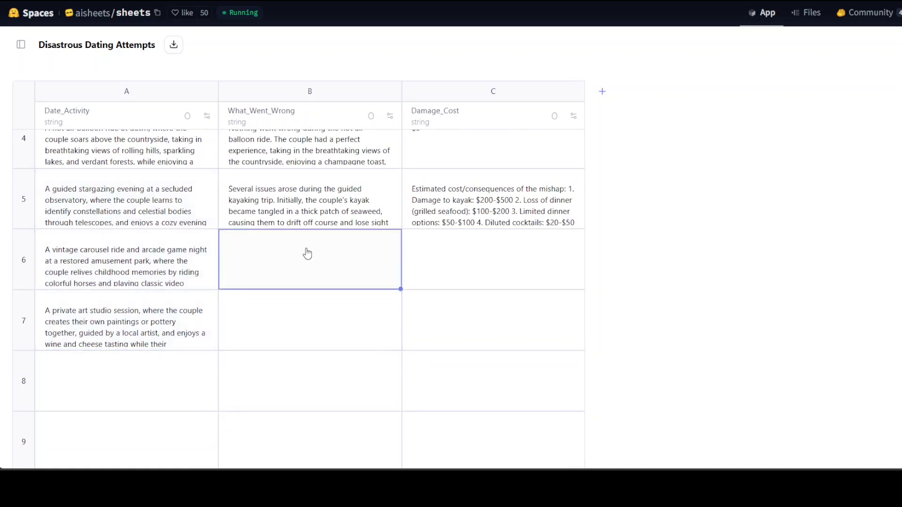
{"action": "left_click", "coordinate": [162, 253]}
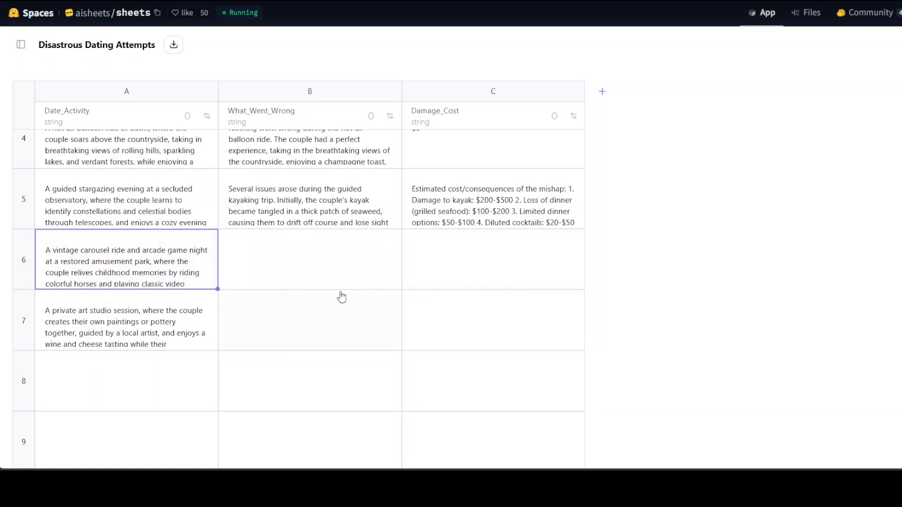
{"action": "left_click", "coordinate": [340, 253]}
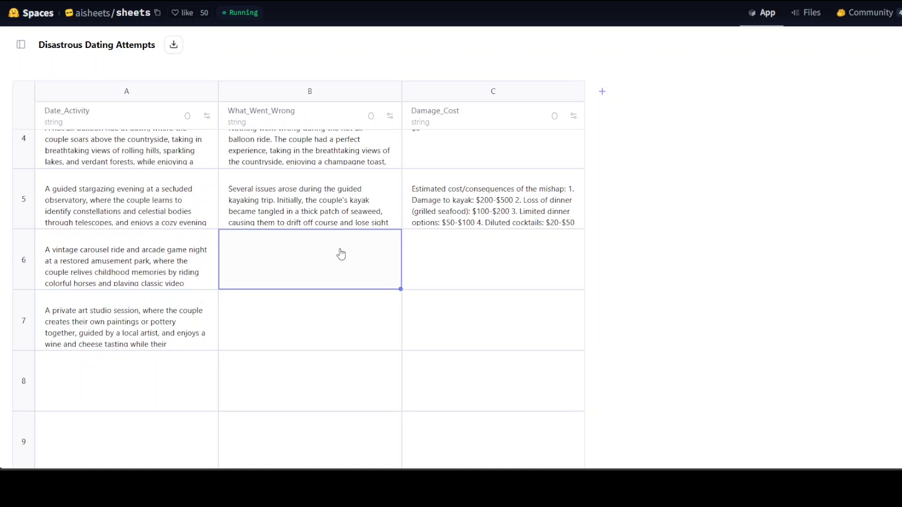
{"action": "left_click", "coordinate": [323, 217]}
{"action": "left_click_drag", "start_coordinate": [400, 228], "coordinate": [397, 337]}
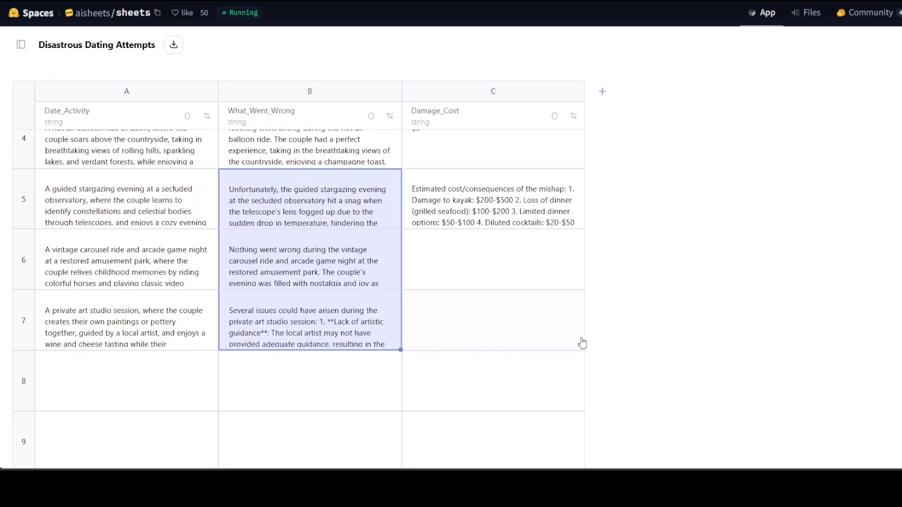
{"action": "left_click", "coordinate": [509, 210]}
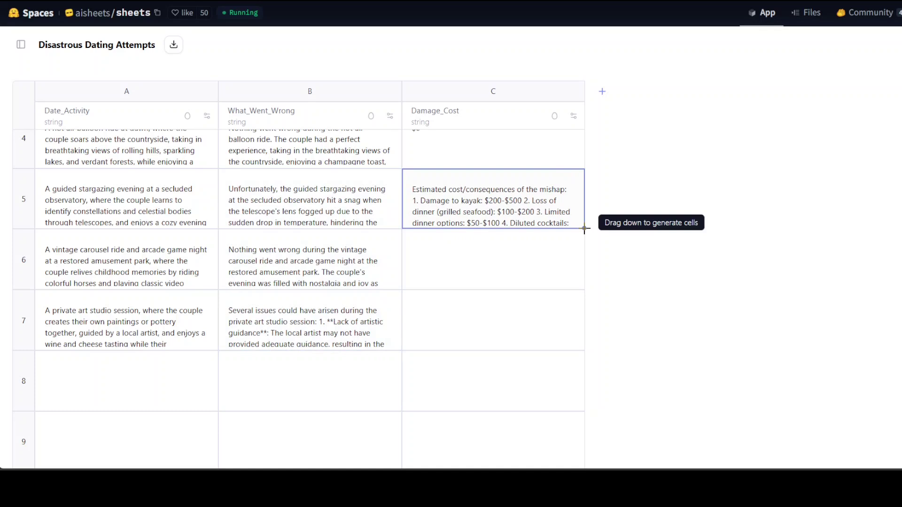
{"action": "left_click_drag", "start_coordinate": [581, 227], "coordinate": [583, 349]}
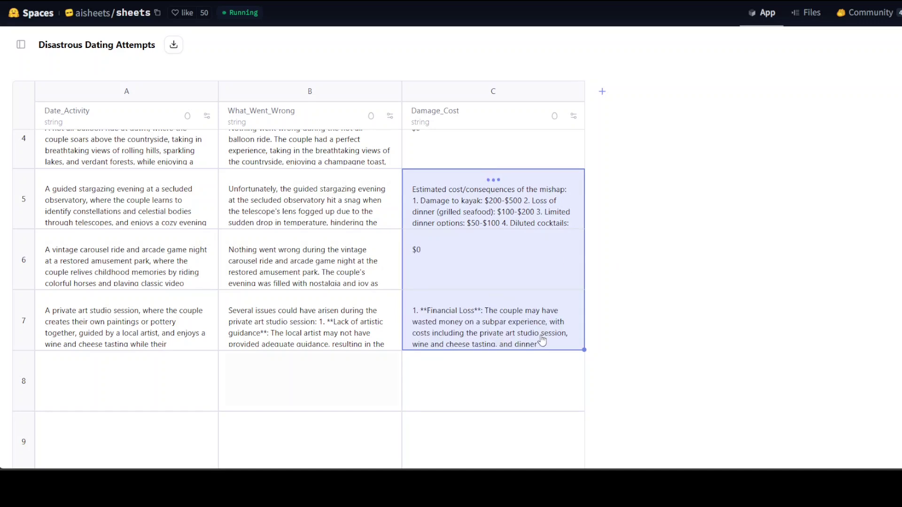
{"action": "scroll", "coordinate": [556, 319], "scroll_direction": "up", "scroll_amount": 5}
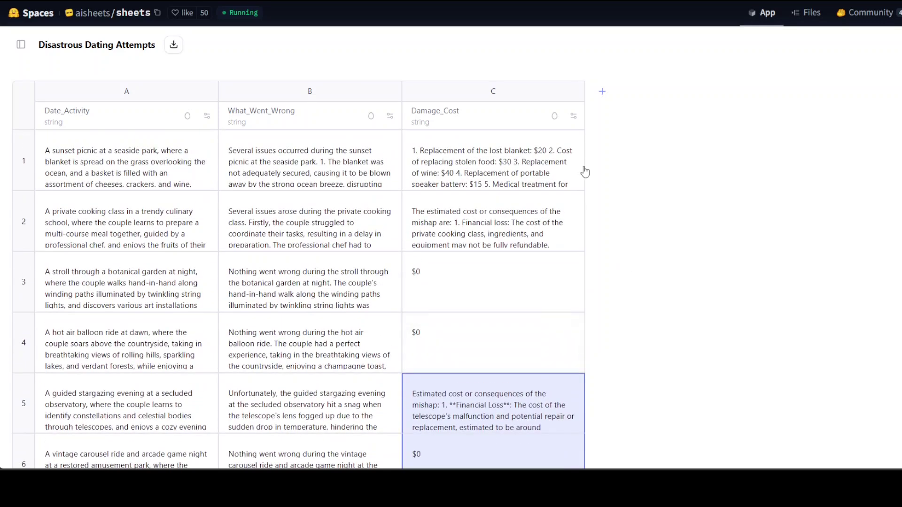
Add a Summarize column (Column 4) condensing {{Date_Activity}} with meta-llama/Llama-3.3-70B-Instruct.
{"action": "left_click", "coordinate": [603, 93]}
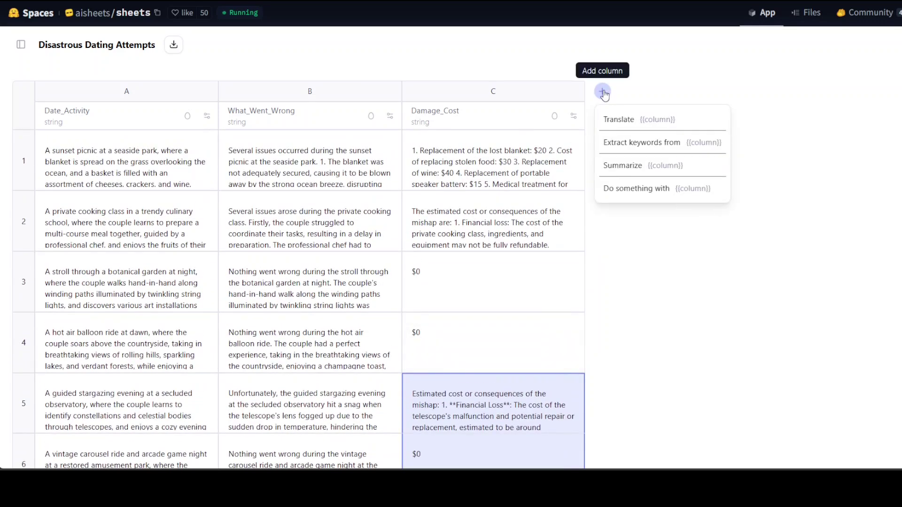
{"action": "left_click", "coordinate": [615, 167]}
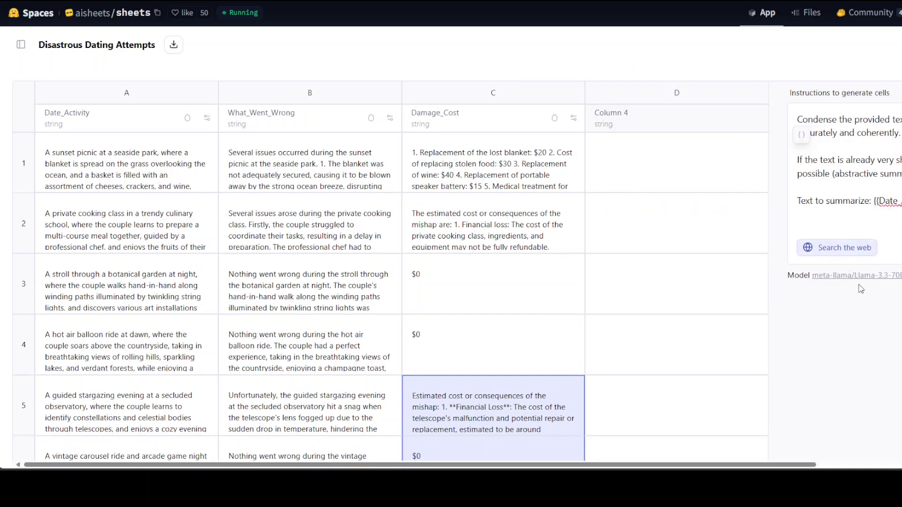
{"action": "left_click_drag", "start_coordinate": [788, 464], "coordinate": [901, 465]}
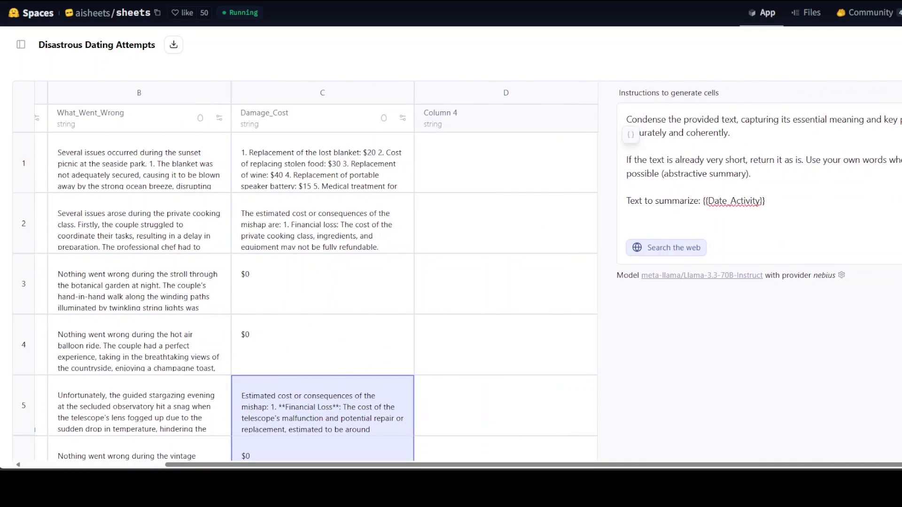